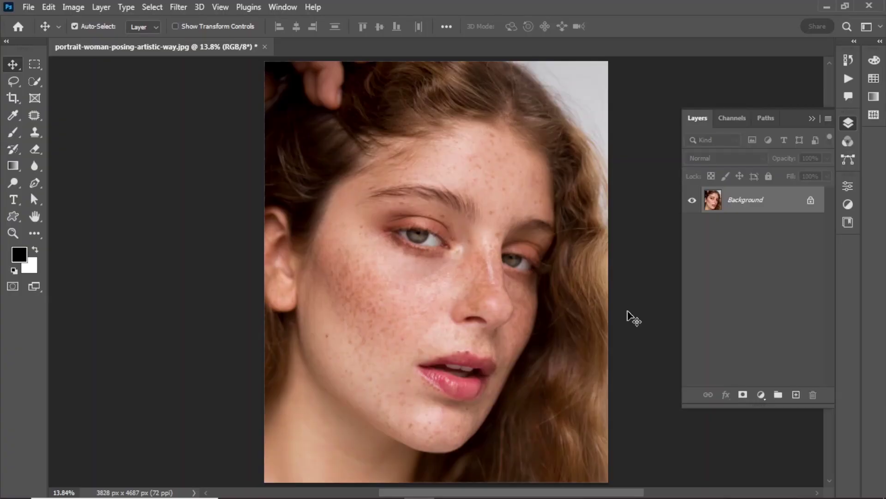
Duplicate the Background layer, rename the copy 'Model', and make it the active layer
left_click_drag(752, 204, 796, 396)
left_click(751, 288)
double_click(738, 200)
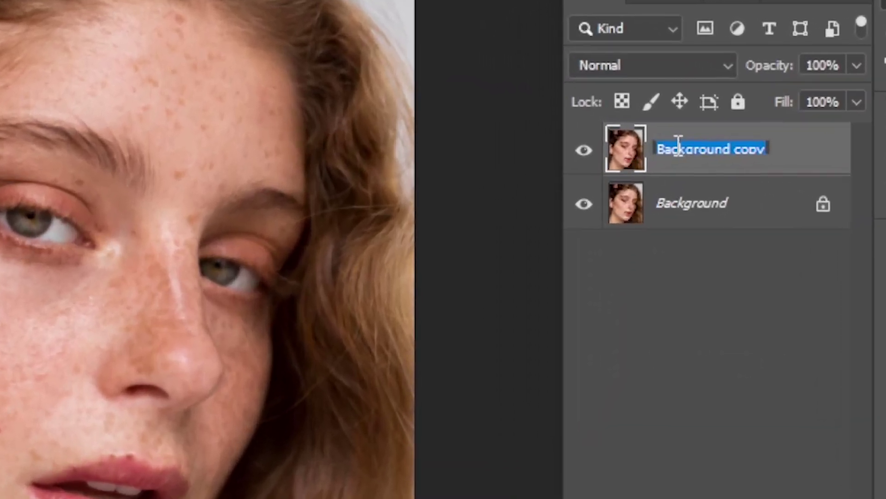
type("Model")
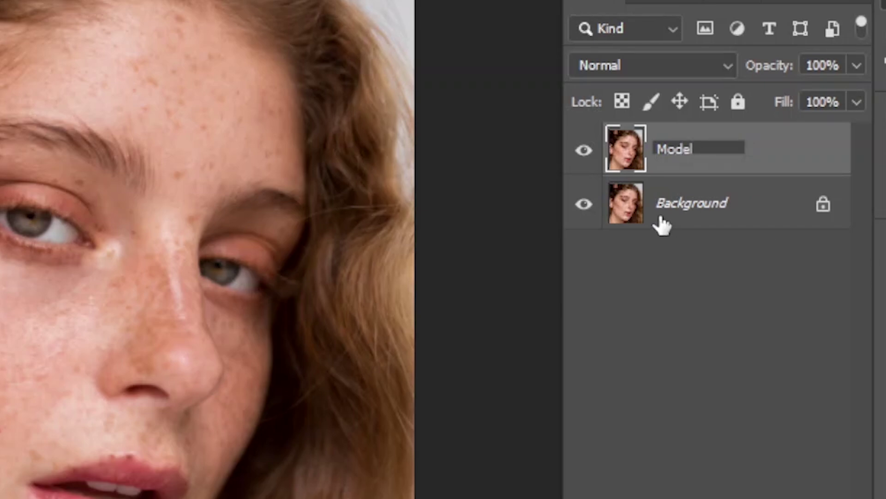
left_click(662, 236)
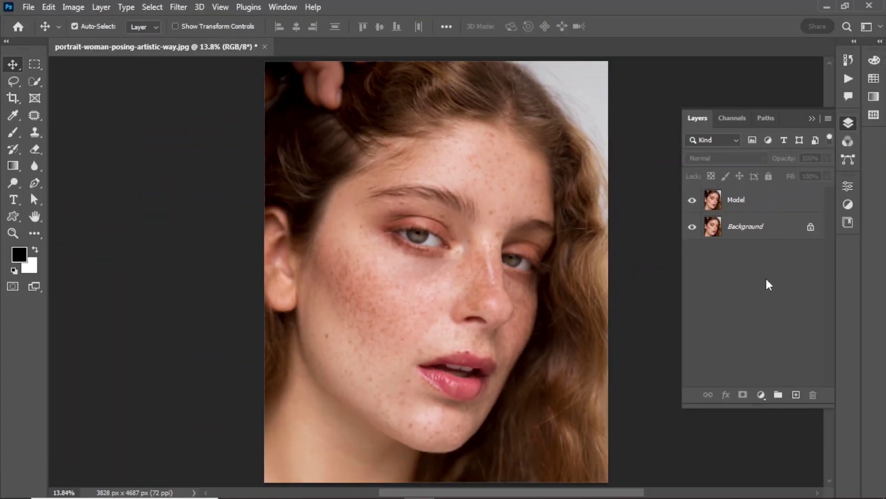
left_click(735, 202)
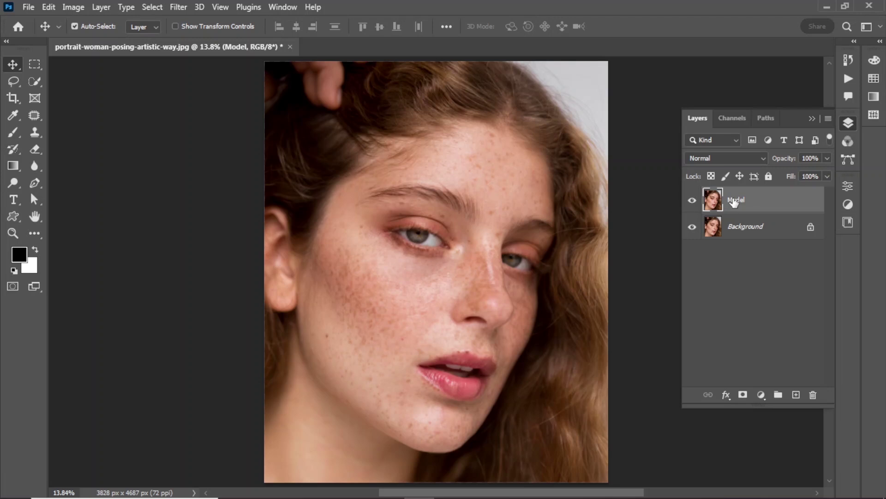
Duplicate the Blue channel in the Channels panel to create Blue copy
left_click(733, 119)
left_click(754, 214)
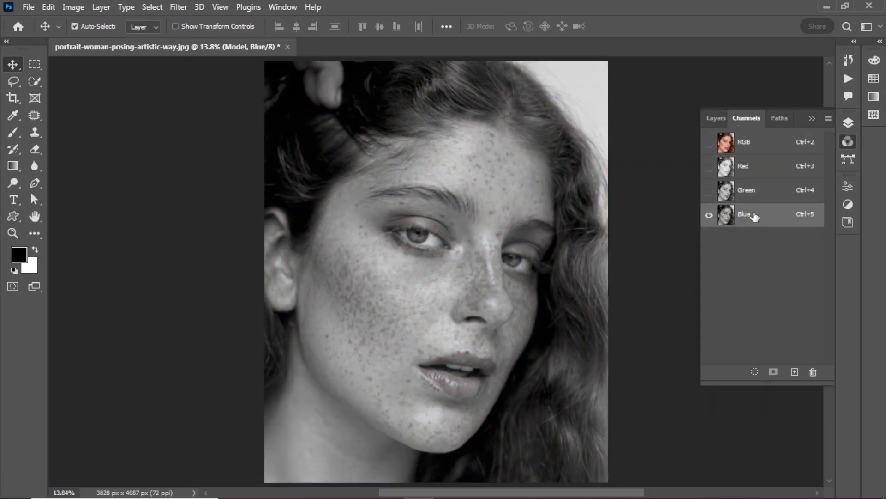
left_click_drag(754, 214, 794, 371)
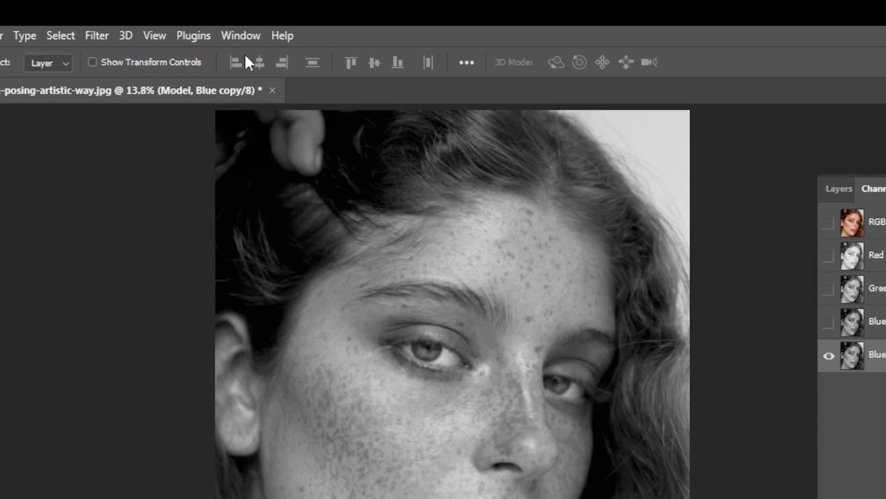
Apply a High Pass filter with a 38.0-pixel radius to Blue copy
left_click(178, 7)
mouse_move(147, 419)
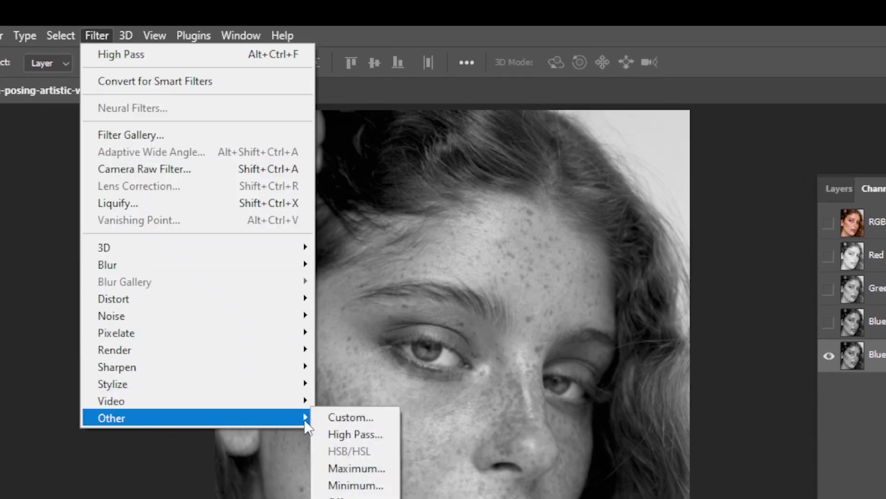
left_click(355, 435)
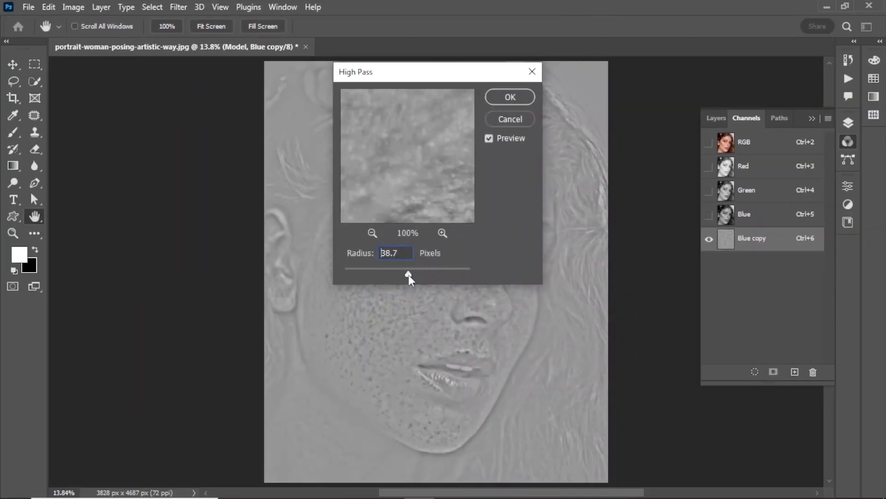
left_click_drag(408, 275, 409, 275)
left_click(510, 97)
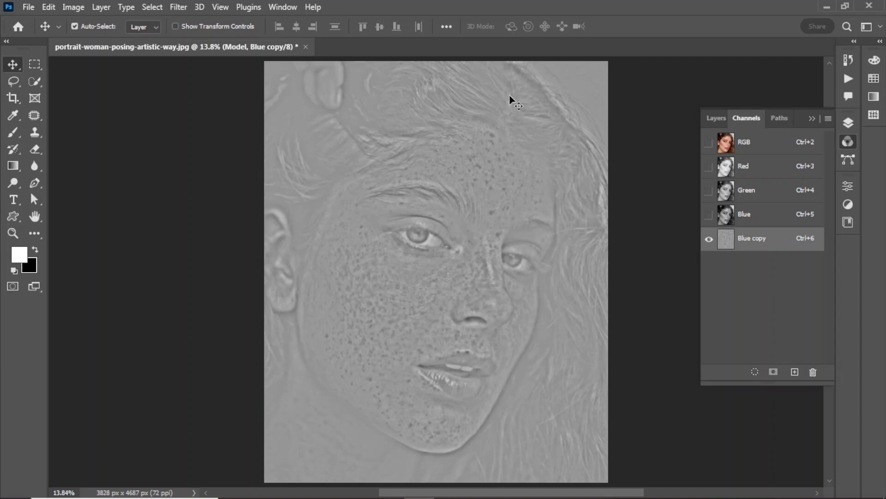
Run Image > Calculations with Hard Light blending to create Alpha 1
left_click(55, 10)
left_click(111, 248)
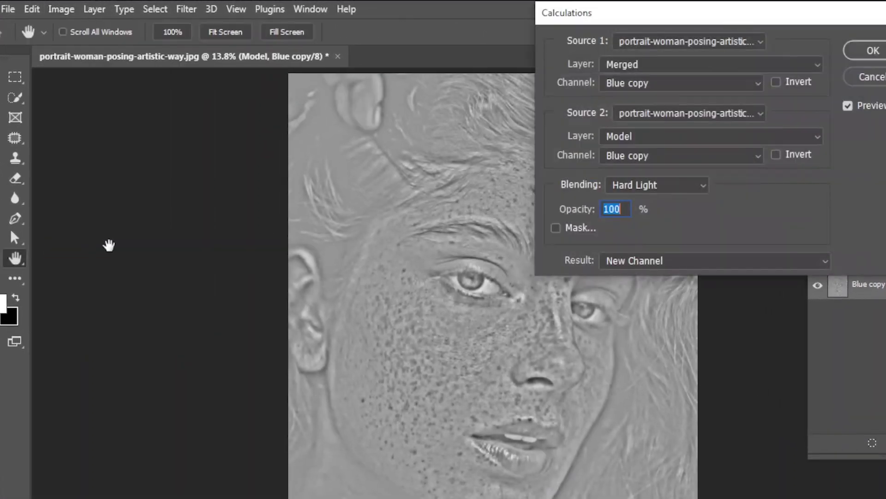
left_click(688, 185)
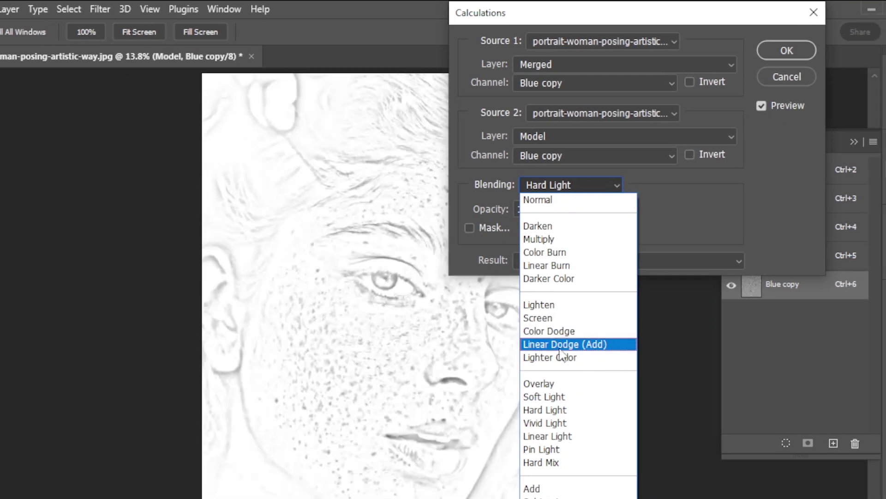
left_click(547, 409)
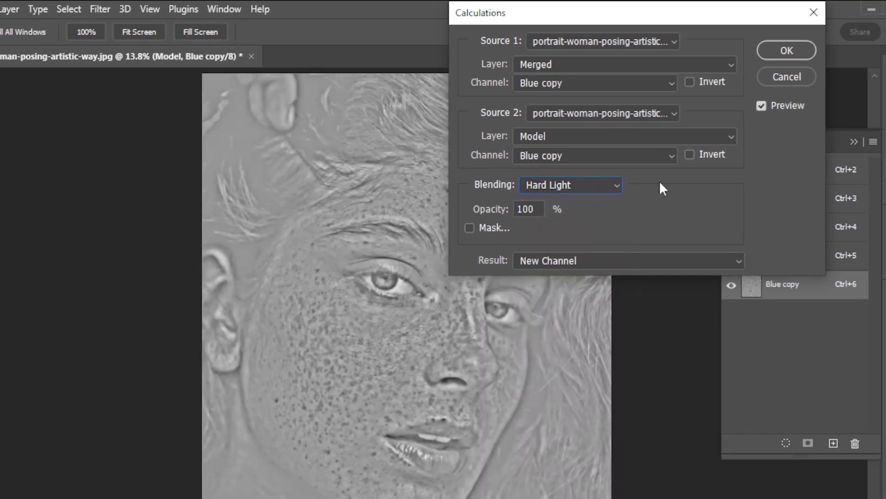
left_click(772, 49)
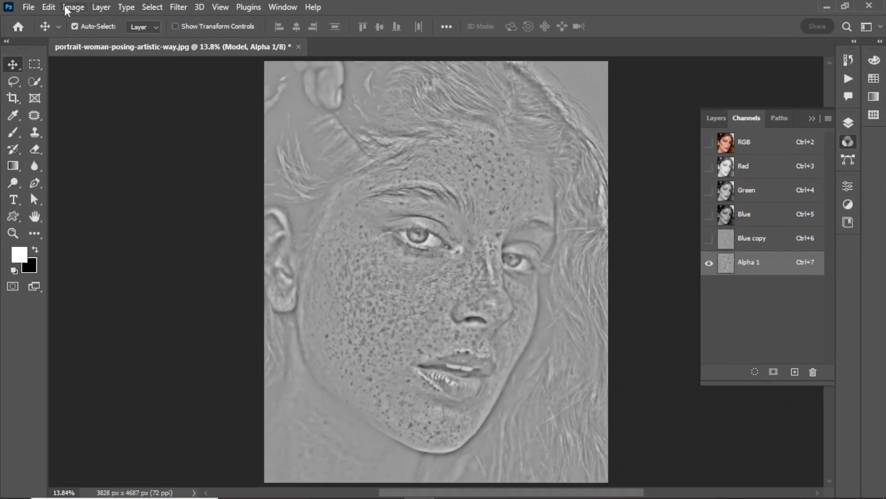
Repeat the Hard Light Calculations twice to create Alpha 2 and Alpha 3
left_click(67, 10)
left_click(95, 209)
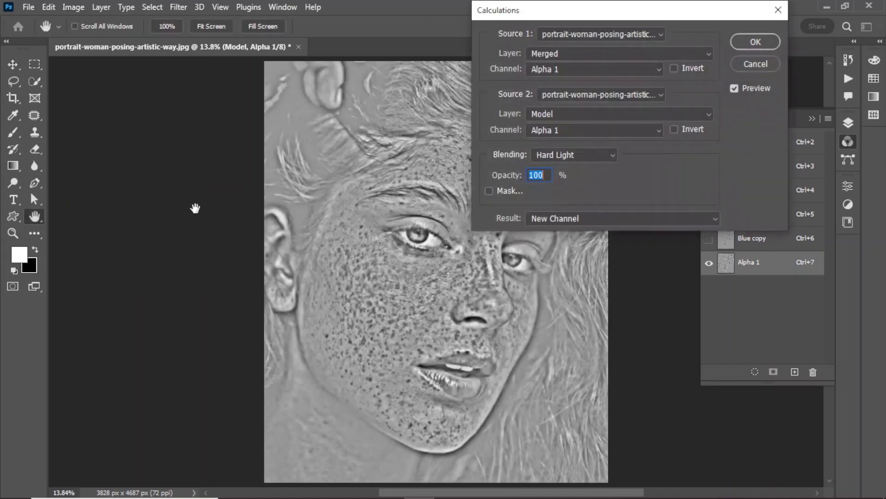
left_click(746, 41)
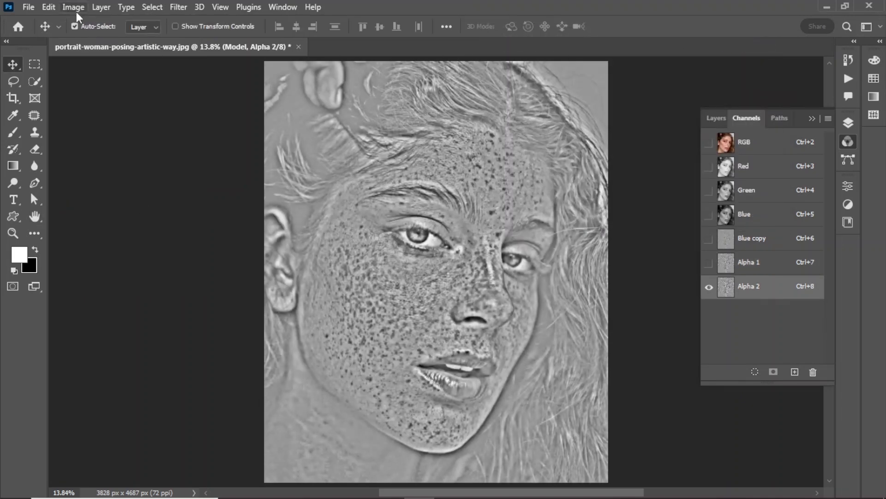
left_click(75, 9)
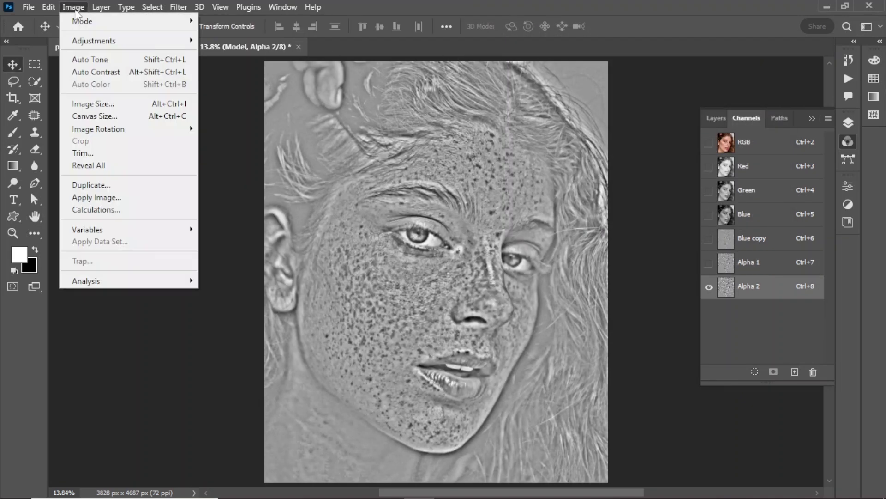
left_click(104, 209)
left_click(750, 42)
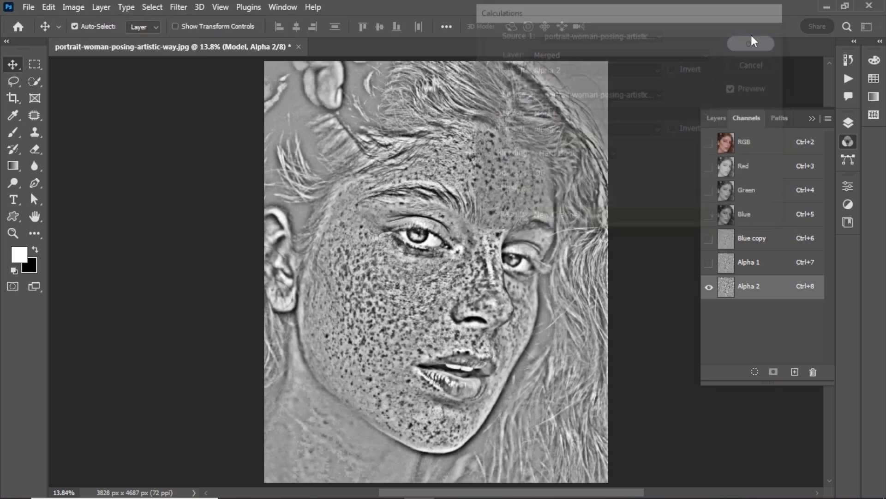
Paint the hair and background of Alpha 3 white with a large soft round brush
left_click(13, 132)
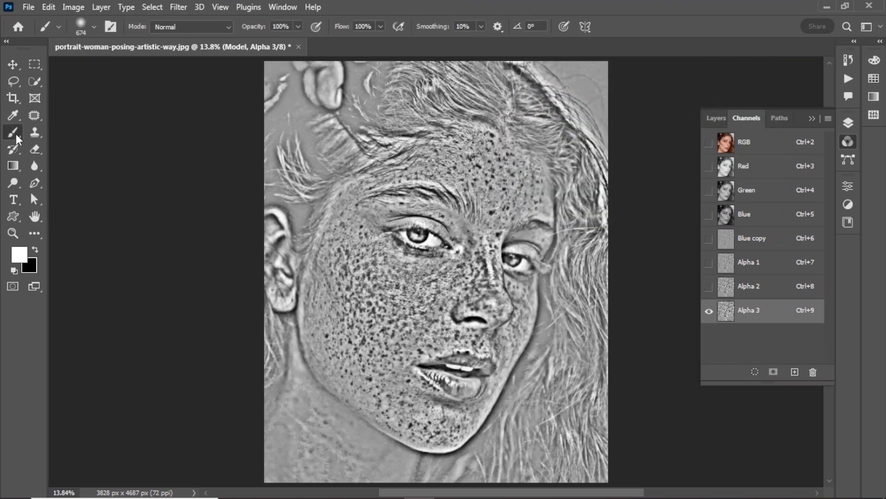
left_click(67, 133)
right_click(386, 175)
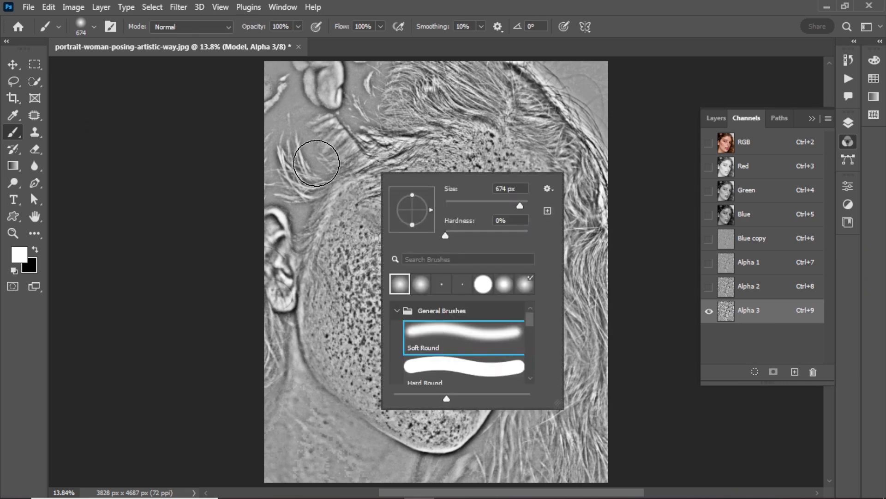
left_click(307, 148)
key("ctrl+z")
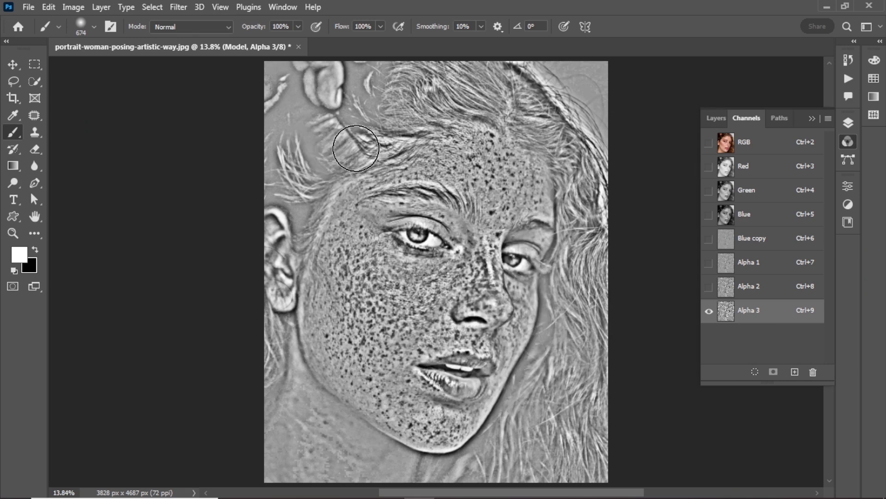
scroll(356, 148, "down", 2)
scroll(356, 147, "up", 3)
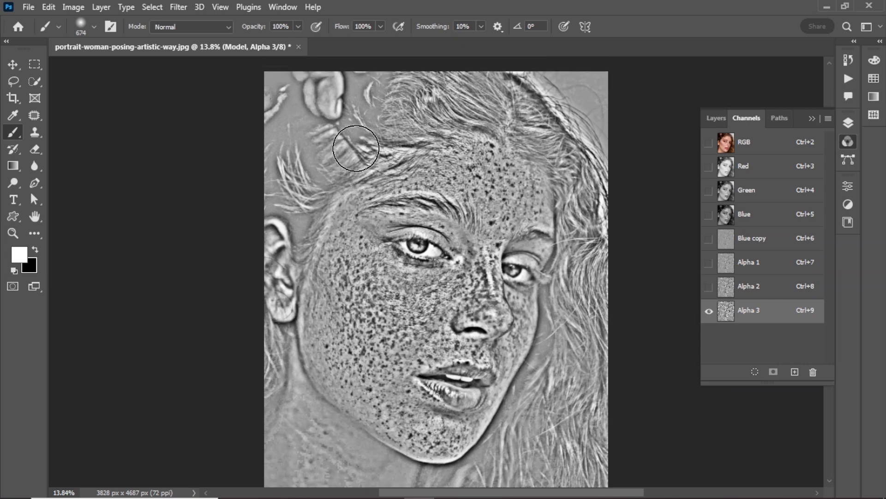
scroll(356, 145, "down", 1)
mouse_move(273, 94)
left_mouse_down()
mouse_move(597, 89)
mouse_move(289, 89)
mouse_move(271, 158)
mouse_move(268, 348)
mouse_move(277, 224)
mouse_move(329, 90)
mouse_move(310, 107)
mouse_move(313, 133)
mouse_move(393, 106)
mouse_move(323, 175)
mouse_move(297, 219)
mouse_move(256, 346)
mouse_move(255, 357)
mouse_move(281, 314)
mouse_move(258, 372)
mouse_move(329, 164)
mouse_move(383, 123)
mouse_move(435, 109)
mouse_move(521, 115)
mouse_move(563, 161)
mouse_move(576, 123)
mouse_move(566, 458)
mouse_move(587, 385)
mouse_move(584, 248)
mouse_move(524, 126)
mouse_move(544, 156)
mouse_move(562, 234)
mouse_move(514, 377)
mouse_move(449, 459)
mouse_move(540, 443)
left_mouse_up()
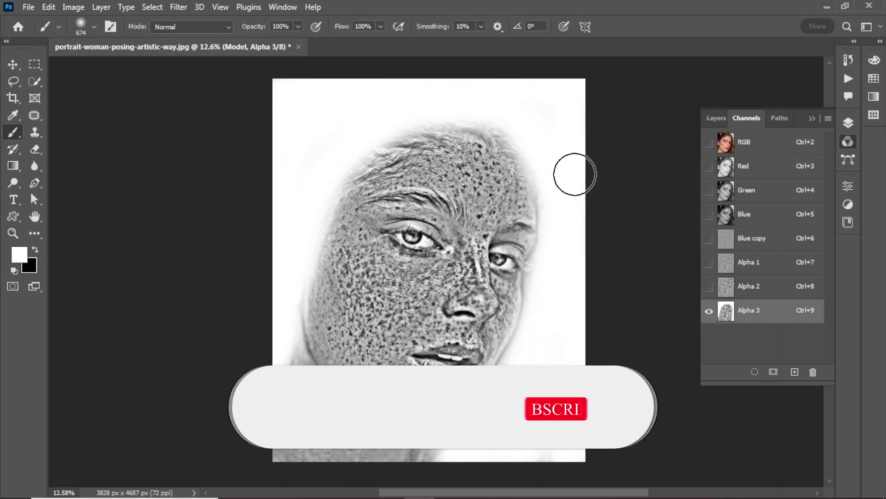
Paint both eyebrows and eyes white in Alpha 3, shrinking the brush to 297 then 169 px
scroll(435, 209, "up", 3)
left_click_drag(434, 215, 403, 220)
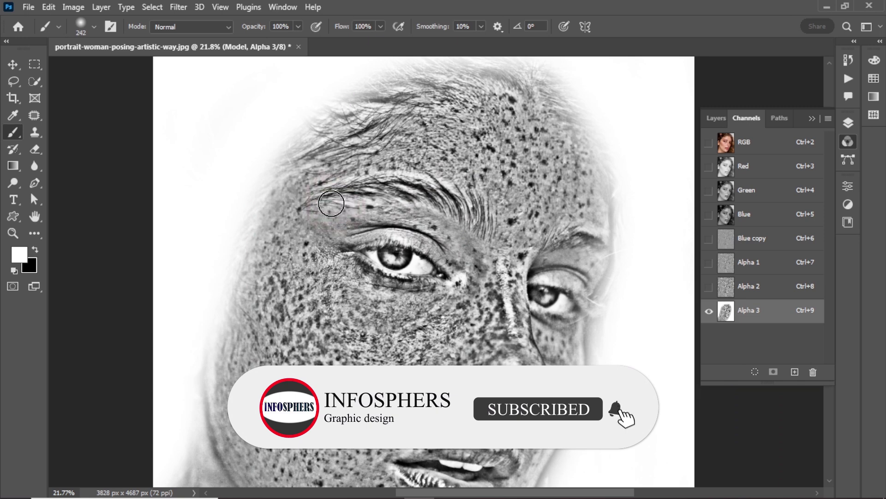
mouse_move(307, 199)
left_mouse_down()
mouse_move(427, 197)
mouse_move(467, 219)
mouse_move(443, 198)
mouse_move(362, 180)
mouse_move(314, 190)
left_mouse_up()
mouse_move(577, 249)
left_mouse_down()
mouse_move(551, 253)
mouse_move(562, 254)
mouse_move(552, 246)
mouse_move(586, 242)
mouse_move(610, 256)
mouse_move(571, 231)
mouse_move(543, 243)
left_mouse_up()
left_click(552, 246)
mouse_move(536, 285)
left_mouse_down()
mouse_move(588, 308)
mouse_move(551, 309)
mouse_move(530, 293)
mouse_move(604, 308)
left_mouse_up()
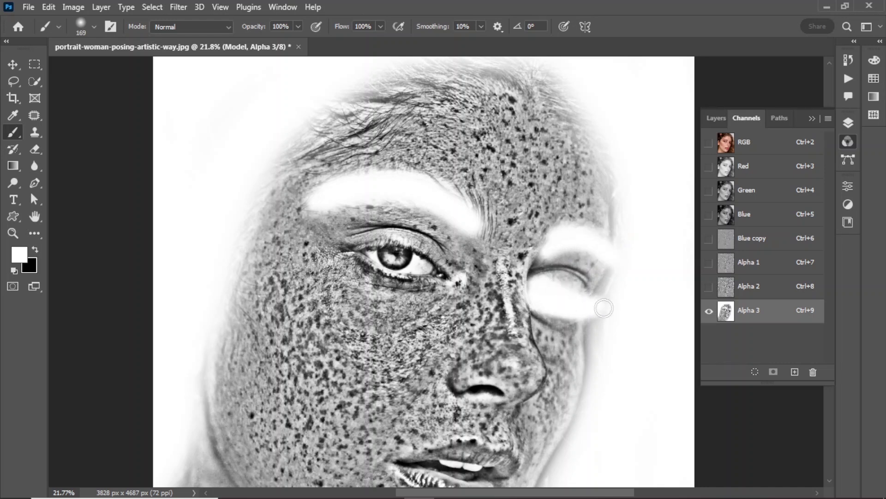
mouse_move(445, 264)
left_mouse_down()
mouse_move(439, 274)
mouse_move(371, 259)
mouse_move(388, 265)
mouse_move(437, 271)
mouse_move(409, 251)
mouse_move(356, 247)
mouse_move(411, 255)
mouse_move(429, 277)
left_mouse_up()
Paint the nostrils and lips white, then load Alpha 3 as a selection on the RGB view
scroll(461, 295, "down", 3)
mouse_move(478, 313)
left_mouse_down()
mouse_move(466, 318)
mouse_move(502, 321)
mouse_move(480, 320)
left_mouse_up()
scroll(481, 319, "down", 4)
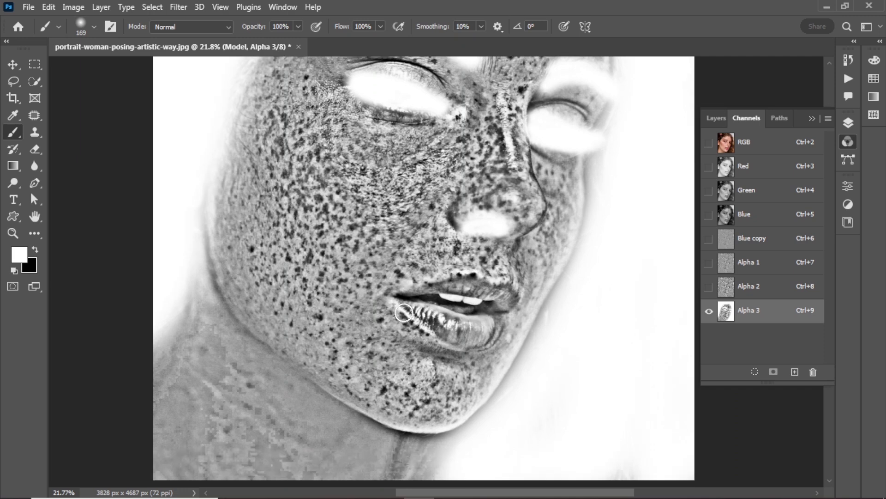
mouse_move(403, 302)
left_mouse_down()
mouse_move(455, 338)
mouse_move(489, 337)
mouse_move(499, 327)
mouse_move(450, 323)
mouse_move(408, 301)
mouse_move(475, 286)
mouse_move(513, 301)
mouse_move(498, 315)
mouse_move(426, 306)
mouse_move(510, 301)
mouse_move(438, 299)
mouse_move(476, 298)
left_mouse_up()
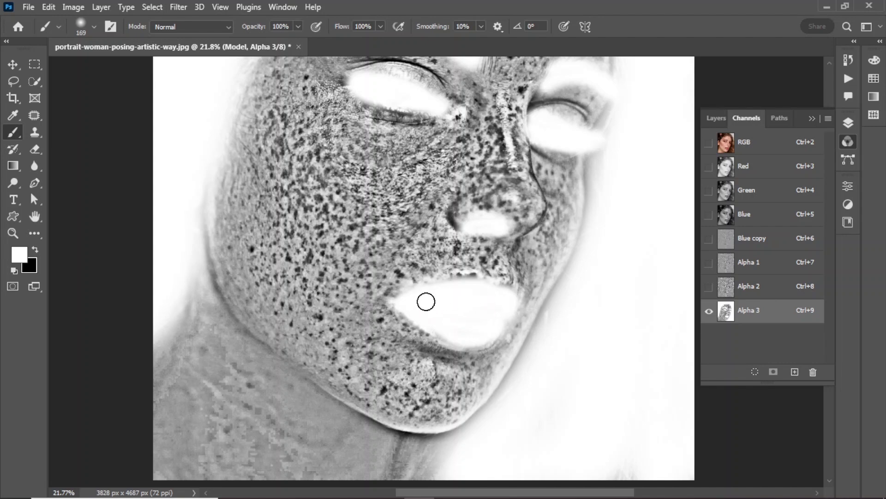
scroll(438, 300, "down", 2)
scroll(450, 301, "up", 3)
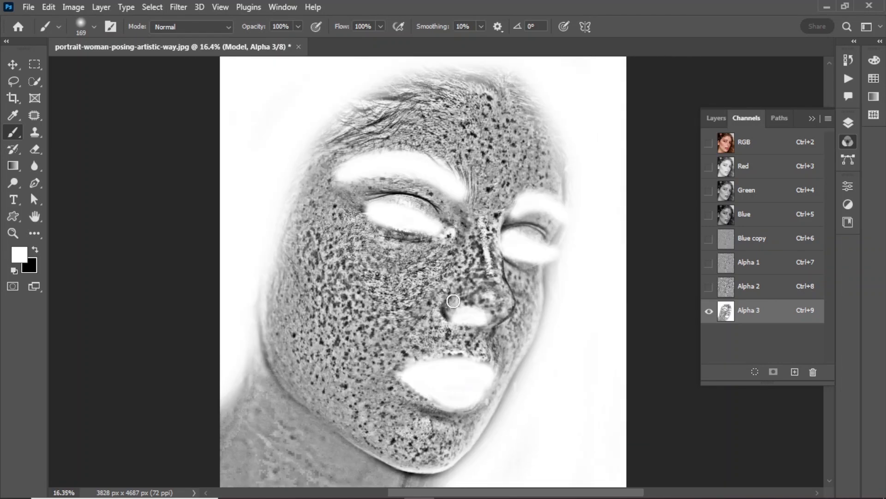
left_click(755, 372)
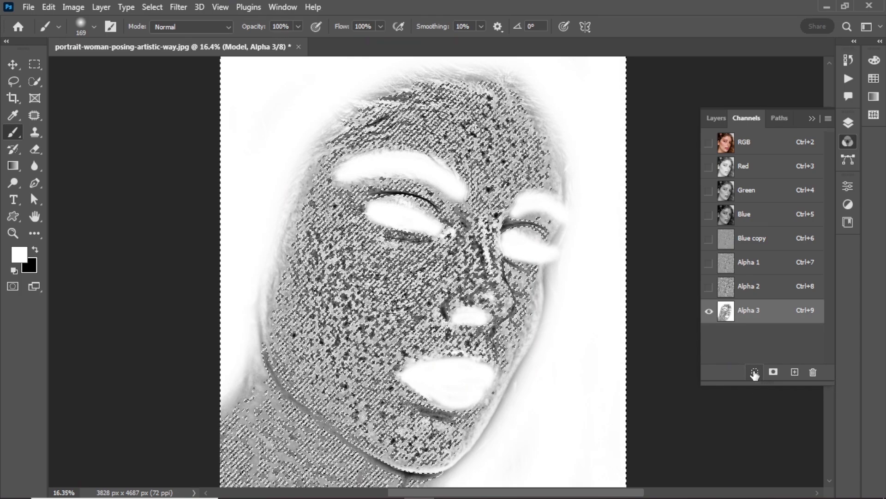
left_click(760, 140)
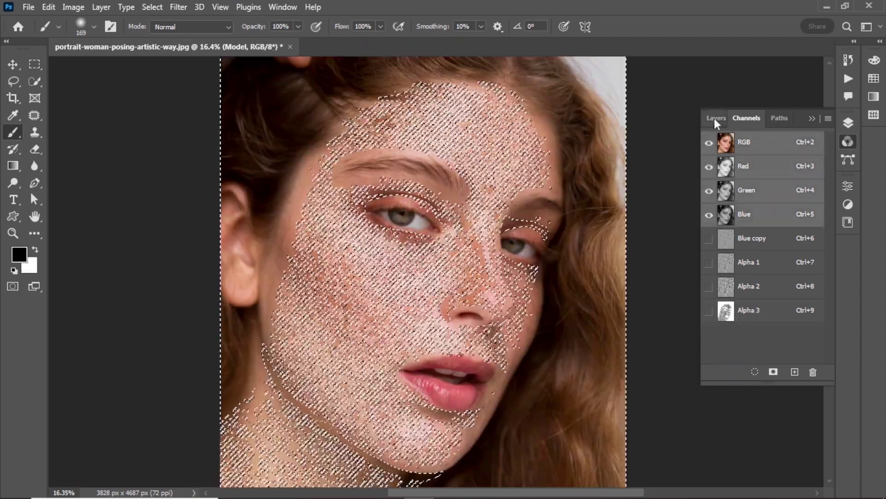
Return to the Layers panel and invert the selection so it targets the freckles
left_click(715, 119)
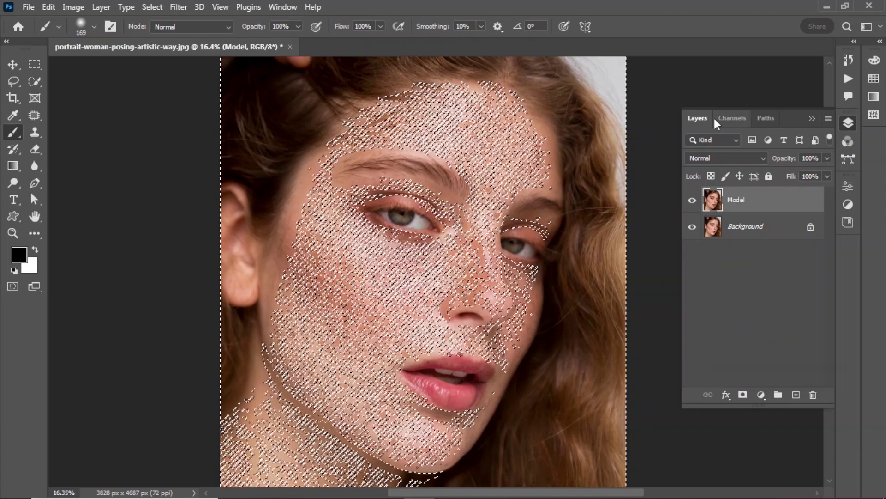
left_click(153, 7)
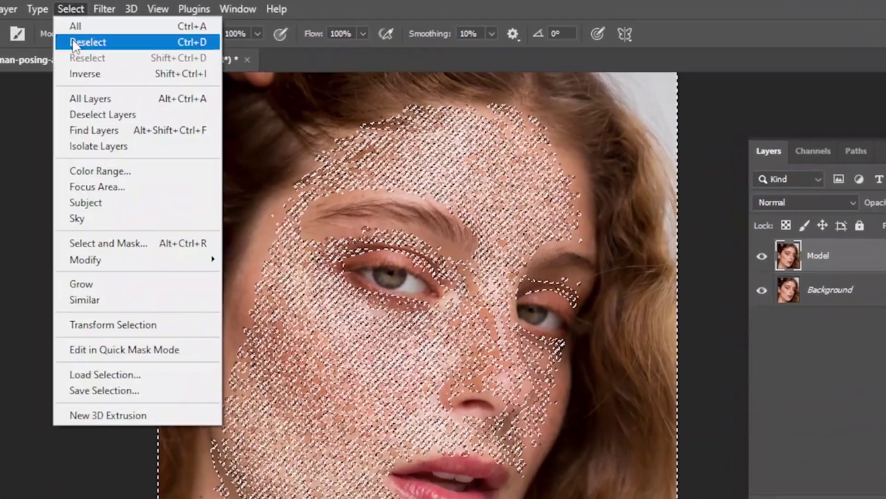
left_click(84, 75)
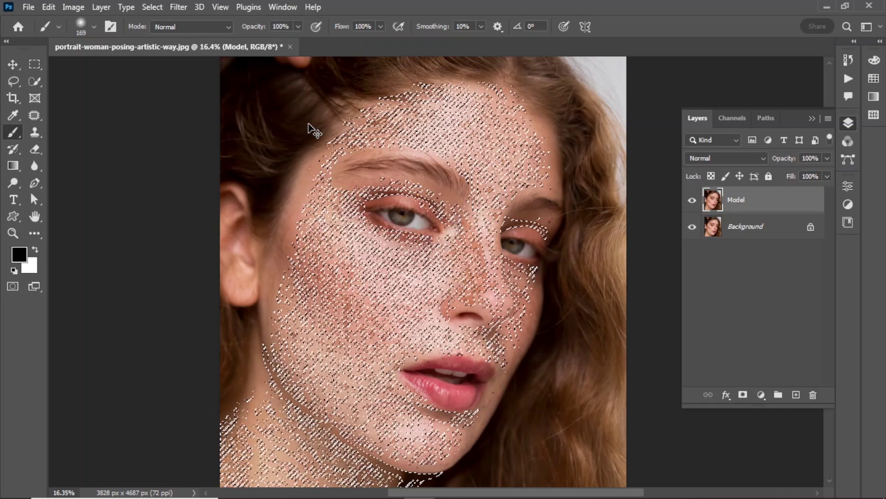
key("ctrl+m")
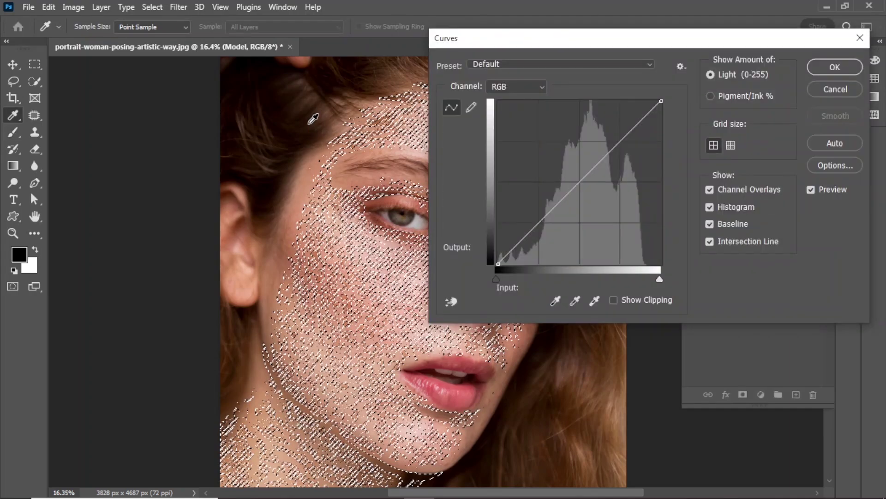
Lift a Curves midtone point from input 121 to output 146, then deselect
left_click(575, 180)
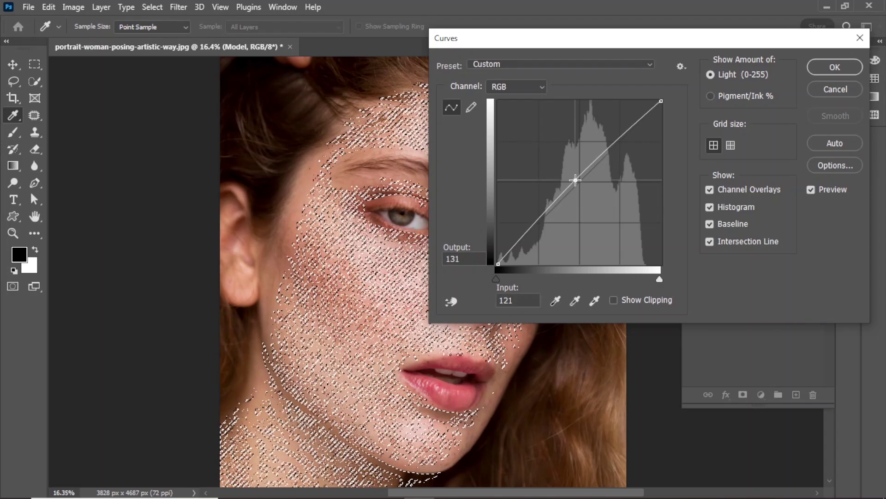
left_click_drag(575, 180, 575, 170)
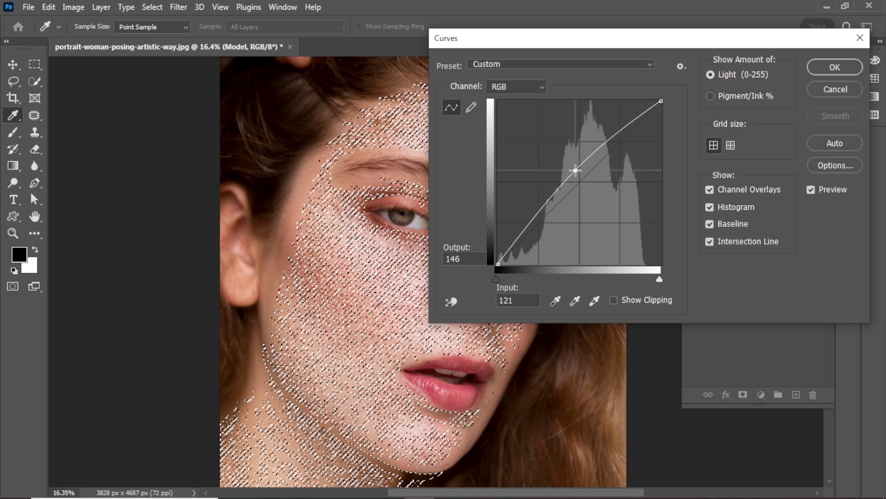
left_click(819, 66)
key("b")
key("ctrl+d")
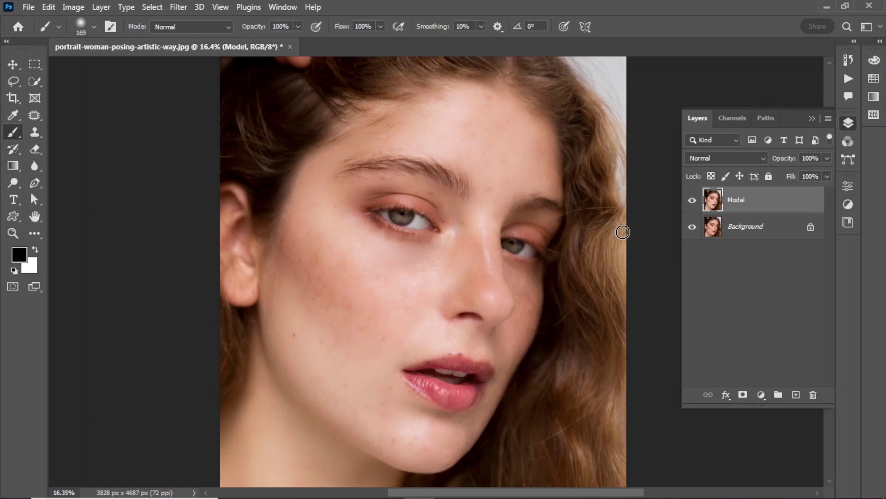
Toggle Model's visibility to compare with the original, then duplicate the Model layer
left_click(694, 199)
left_click(693, 199)
left_click(694, 199)
scroll(396, 294, "up", 3)
left_click(692, 200)
left_click(692, 199)
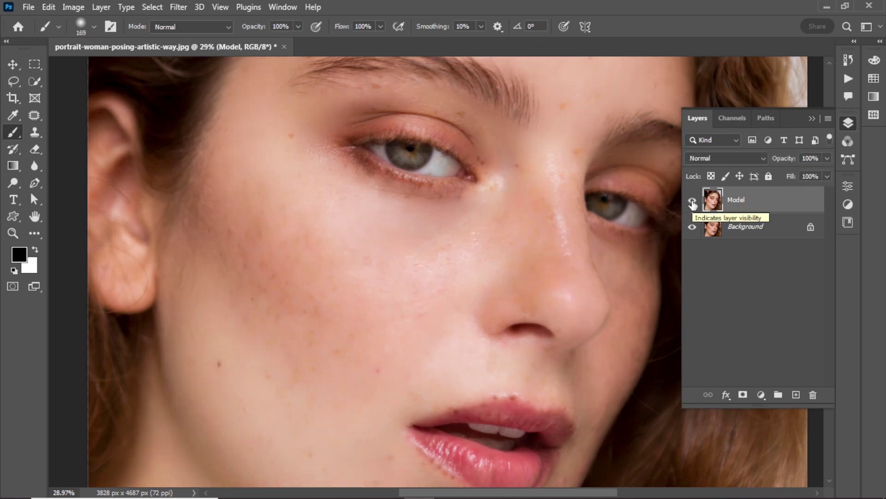
left_click(693, 202)
scroll(498, 310, "up", 2)
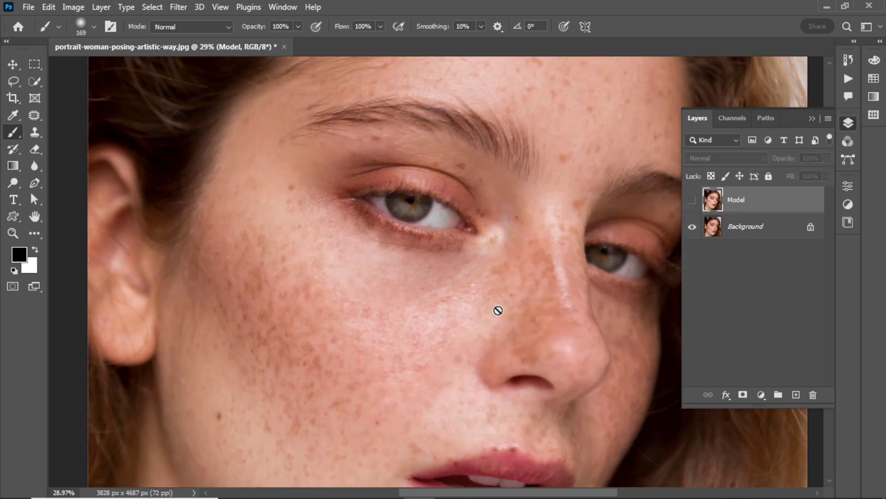
scroll(499, 305, "down", 2)
left_click(692, 201)
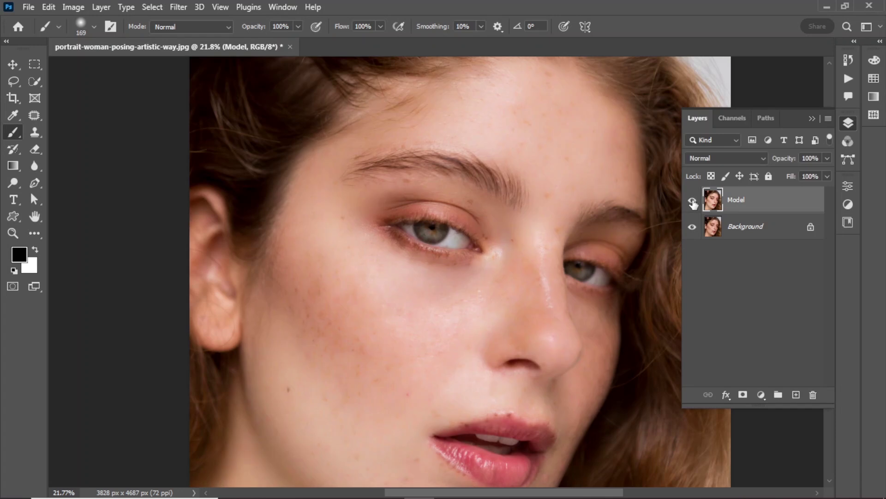
left_click_drag(741, 202, 800, 394)
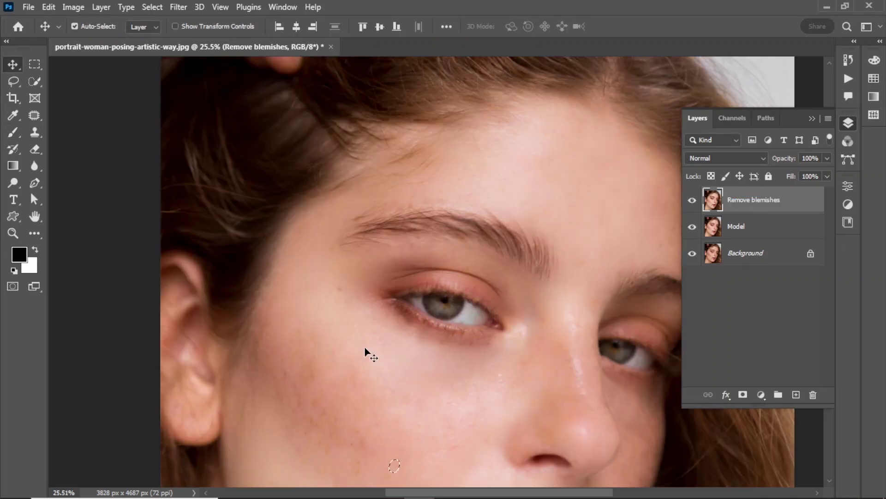
Switch to the Patch tool and patch out the first two remaining spots
scroll(334, 311, "up", 5)
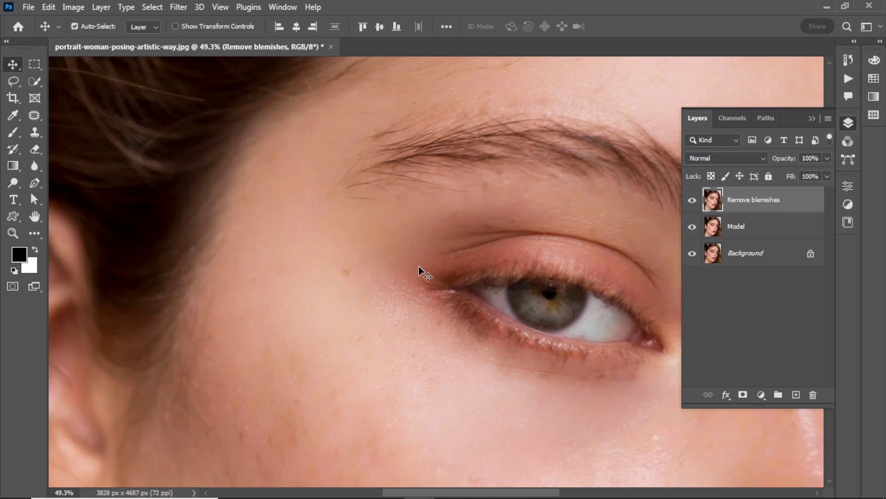
left_click(34, 115)
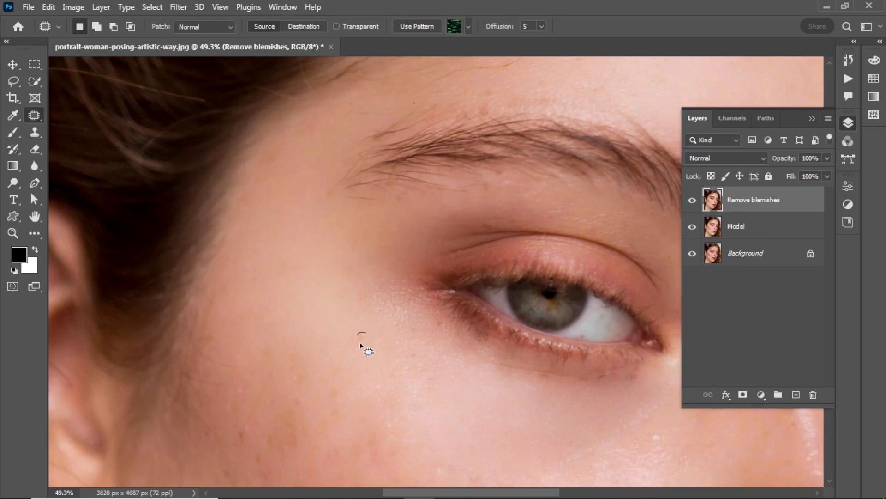
scroll(432, 273, "up", 3)
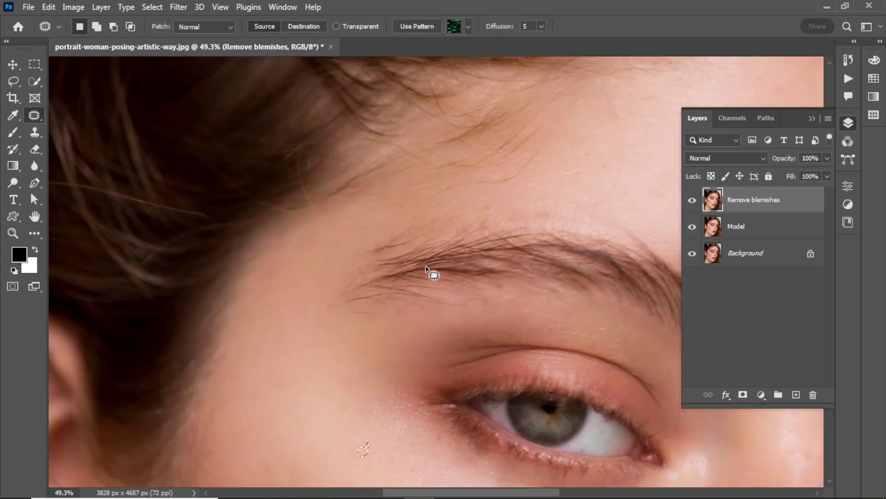
scroll(487, 268, "down", 4)
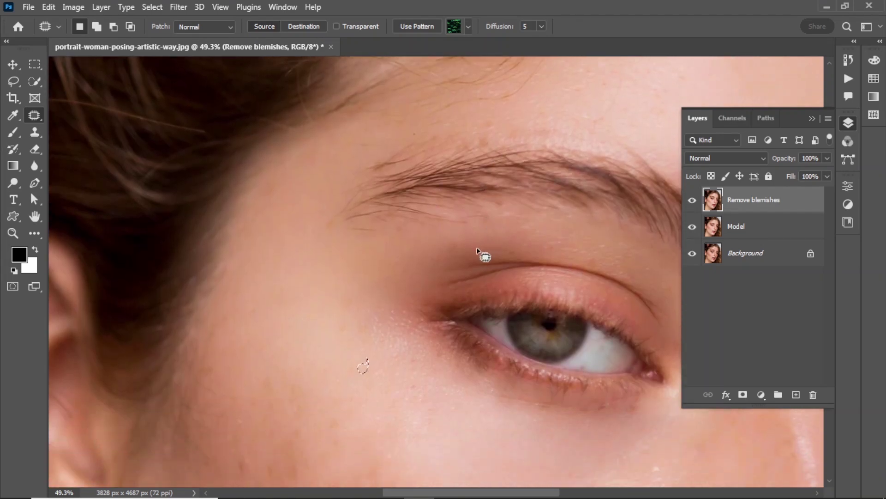
scroll(490, 290, "down", 8)
scroll(415, 343, "down", 3)
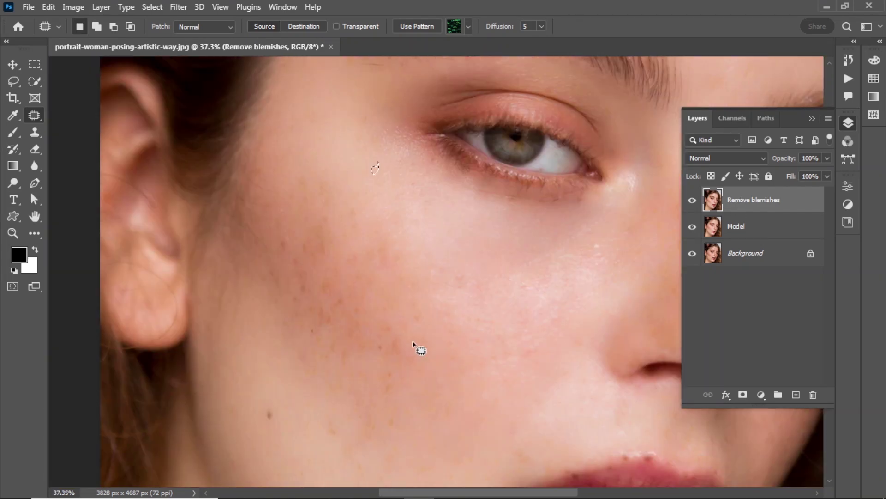
scroll(406, 351, "down", 2)
scroll(273, 386, "up", 3)
left_click_drag(386, 388, 390, 404)
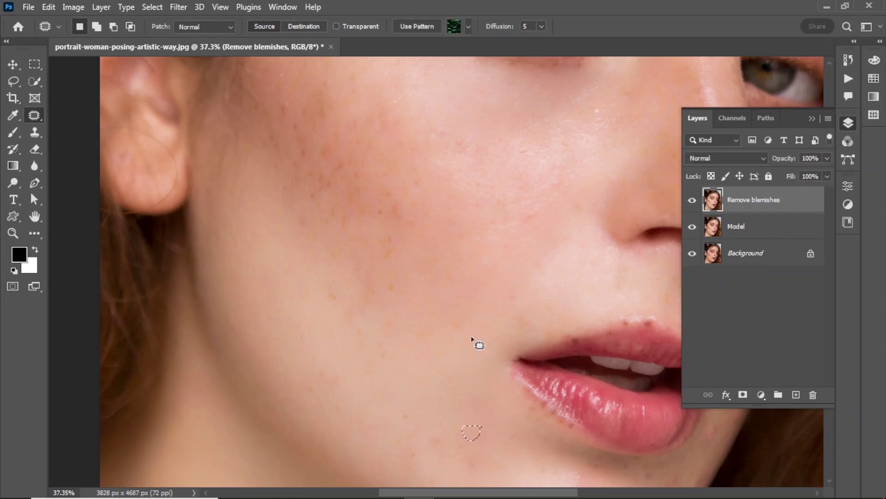
scroll(473, 341, "down", 2)
scroll(499, 410, "down", 5)
scroll(494, 402, "up", 3)
left_click_drag(476, 391, 493, 394)
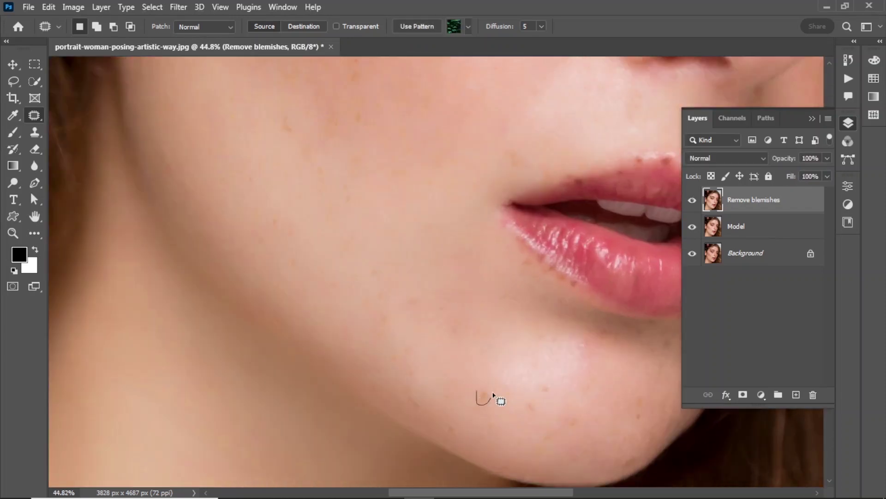
Outline the chin and cheek spots and patch them onto clean skin
left_click_drag(417, 375, 419, 373)
mouse_move(384, 311)
left_mouse_down()
mouse_move(394, 345)
mouse_move(384, 318)
left_mouse_up()
mouse_move(550, 388)
left_mouse_down()
mouse_move(542, 363)
mouse_move(556, 408)
mouse_move(525, 352)
mouse_move(559, 376)
mouse_move(569, 340)
mouse_move(549, 376)
left_mouse_up()
scroll(562, 380, "down", 2)
scroll(629, 350, "right", 3)
mouse_move(500, 268)
left_mouse_down()
mouse_move(510, 276)
mouse_move(422, 223)
mouse_move(422, 208)
left_mouse_up()
scroll(263, 267, "up", 10)
scroll(392, 283, "left", 4)
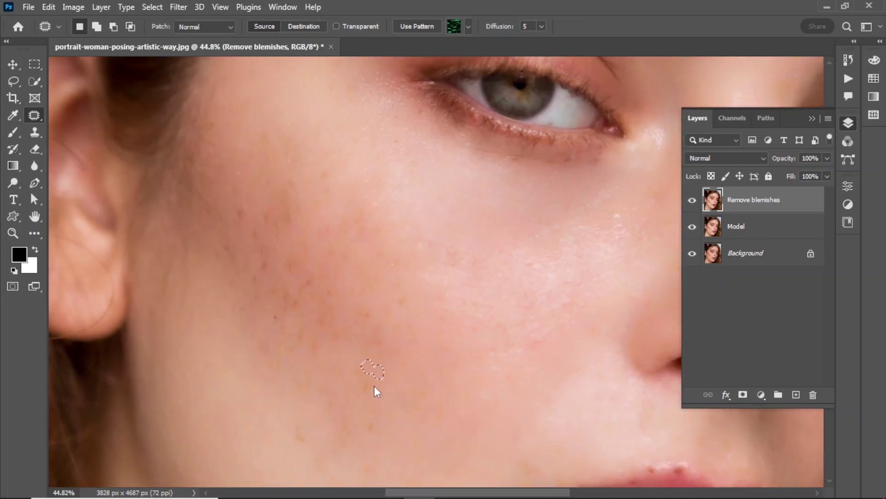
left_click_drag(367, 379, 300, 425)
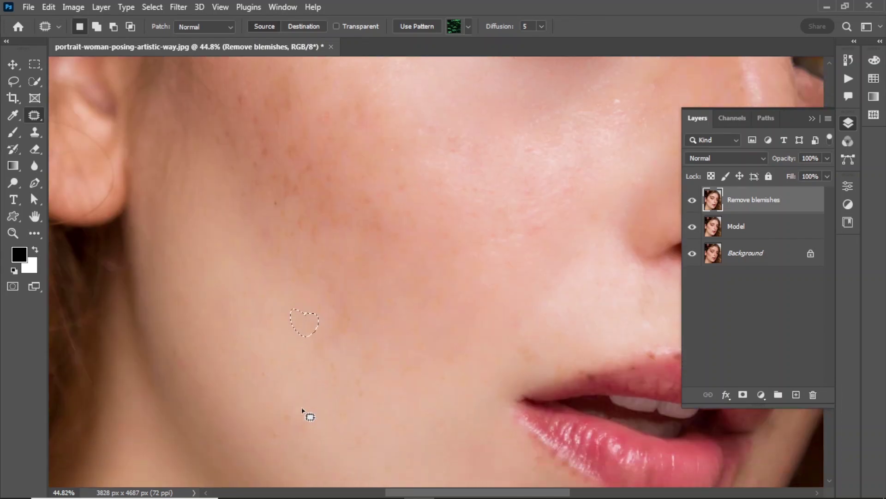
Patch the lower-lip spot onto clean skin and clear the selection
scroll(301, 427, "down", 3)
scroll(382, 297, "down", 2)
scroll(382, 301, "up", 4)
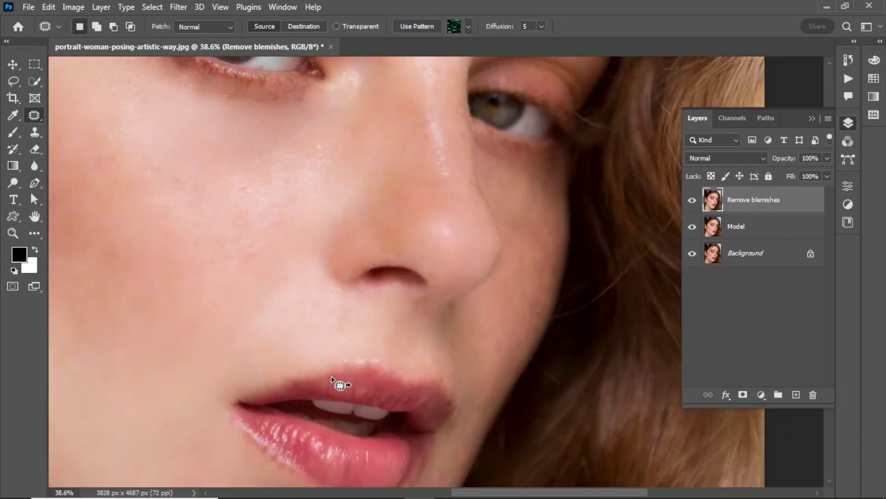
scroll(319, 369, "down", 5)
left_click_drag(280, 341, 261, 325)
key("ctrl+d")
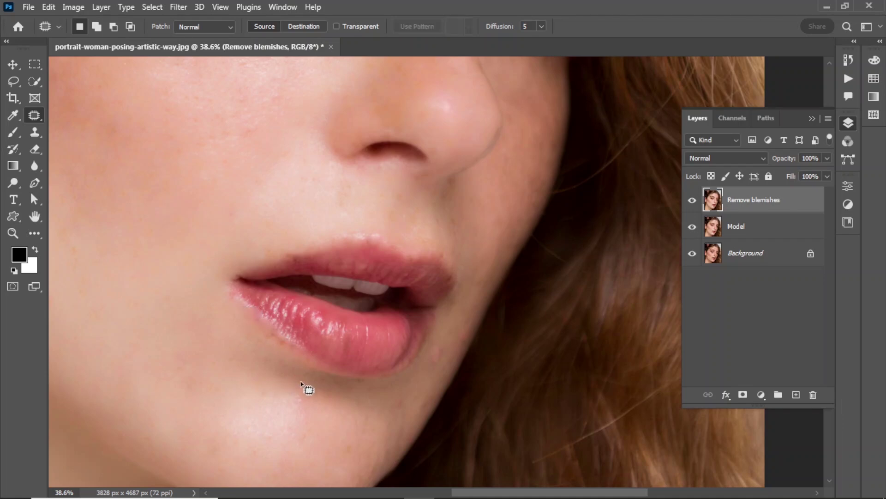
Alt-click the Background eye to compare the original alone against the retouched result
scroll(307, 386, "down", 2)
scroll(155, 310, "up", 10)
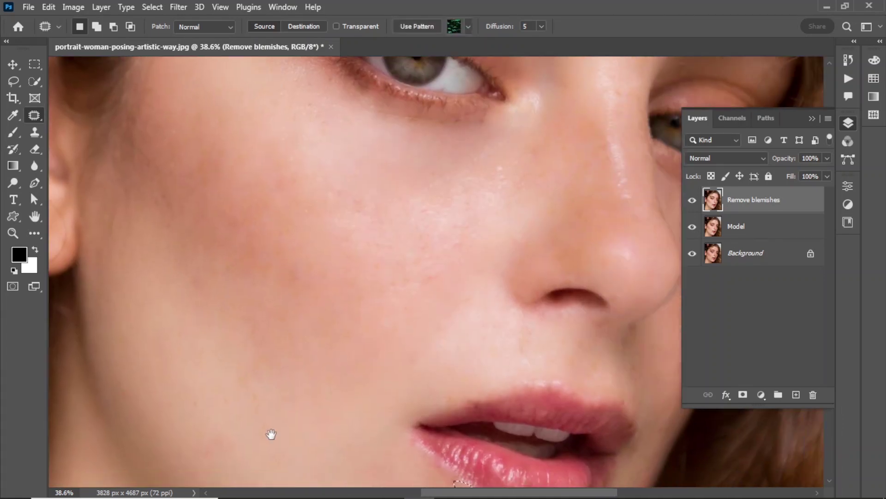
scroll(403, 224, "right", 2)
scroll(425, 198, "up", 2)
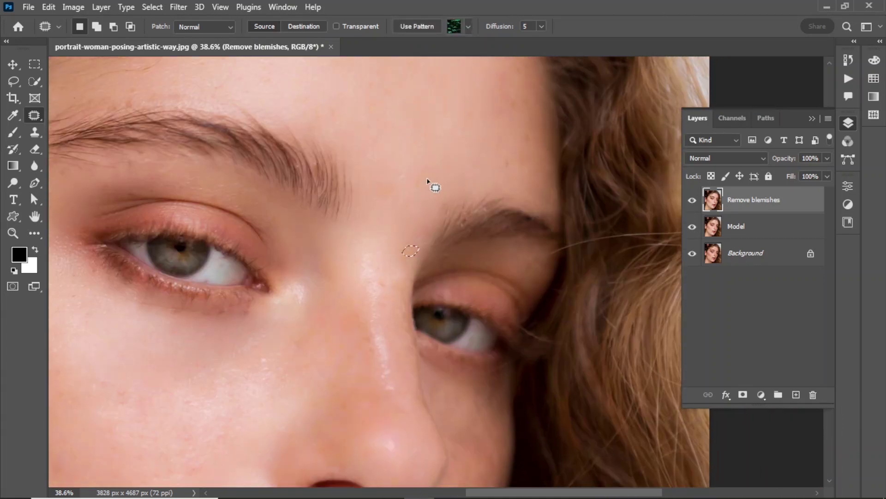
scroll(480, 184, "right", 2)
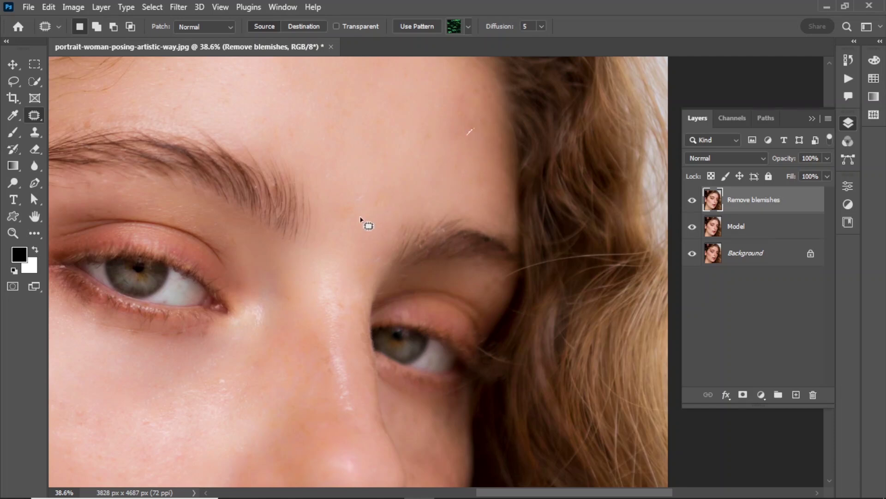
scroll(360, 218, "down", 2)
scroll(259, 291, "down", 10)
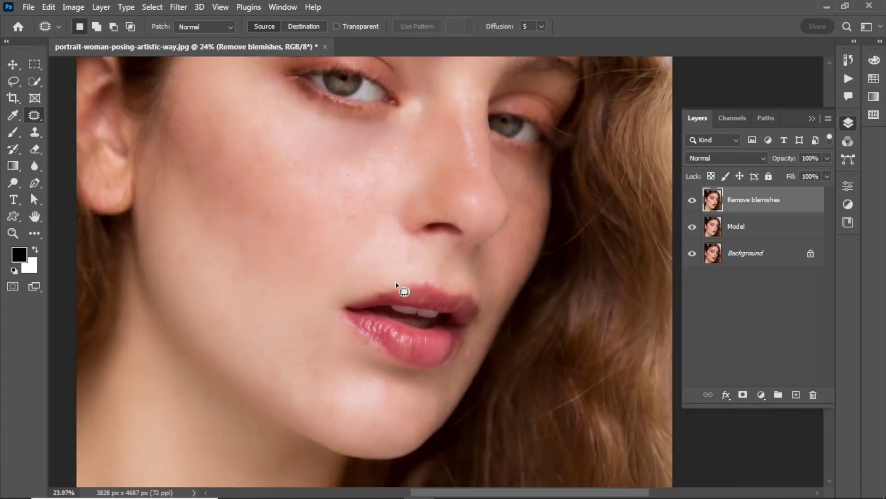
scroll(397, 289, "down", 2)
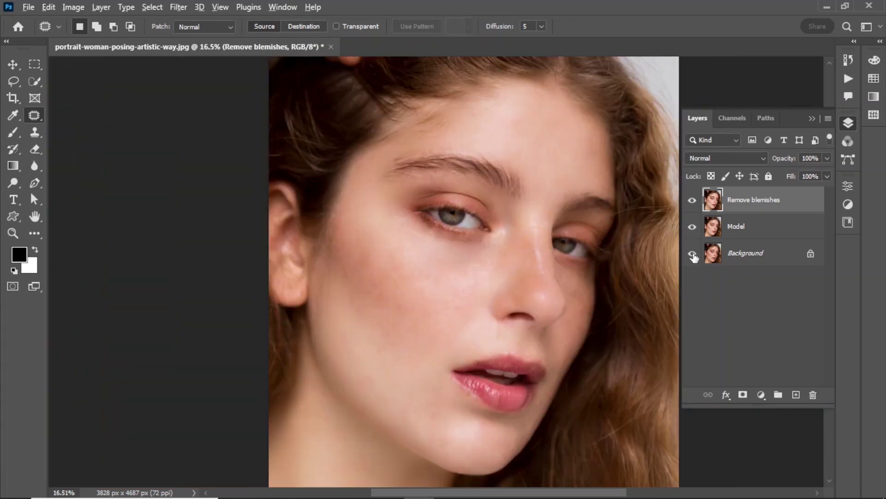
left_click(692, 254, "alt")
left_click(692, 253, "alt")
left_click(692, 254, "alt")
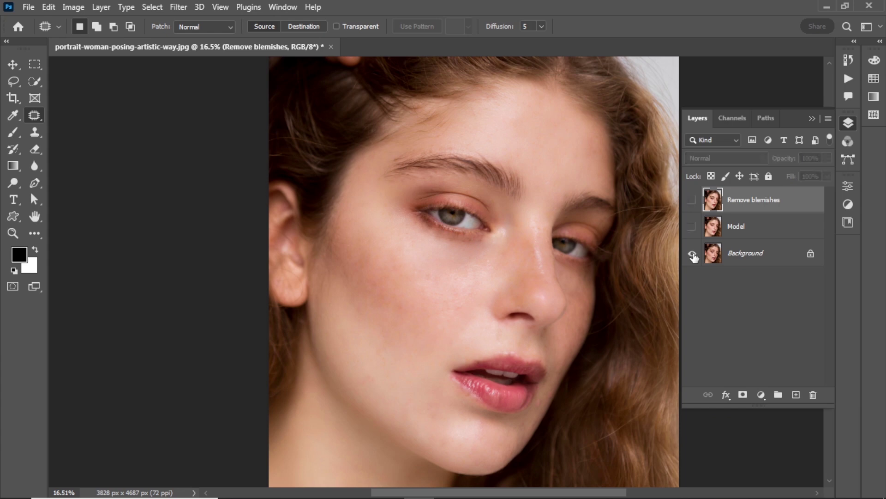